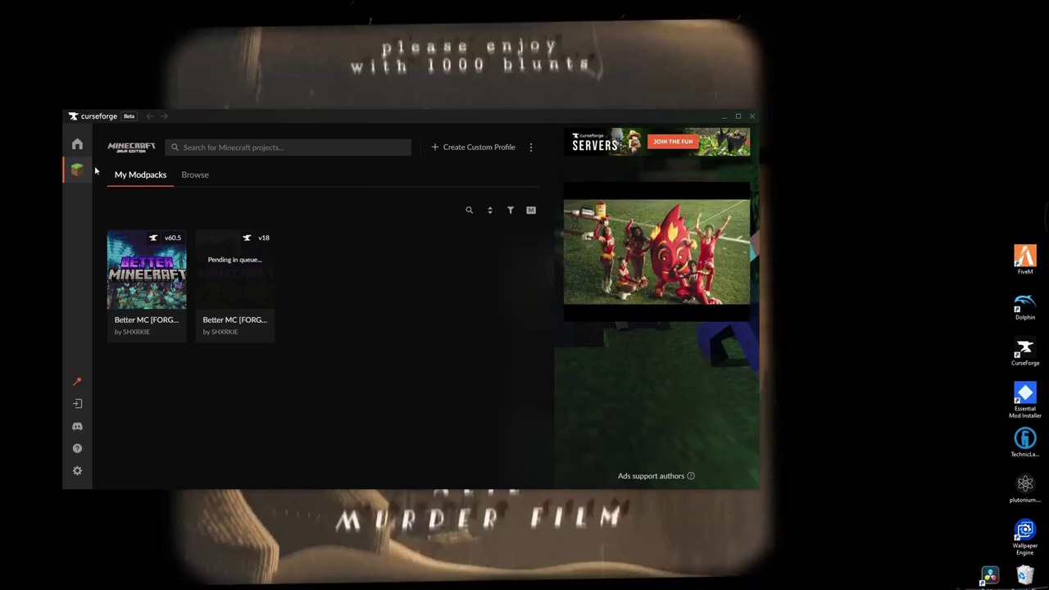
- Bring up CurseForge's 'A new update is ready to install' notice
click(79, 403)
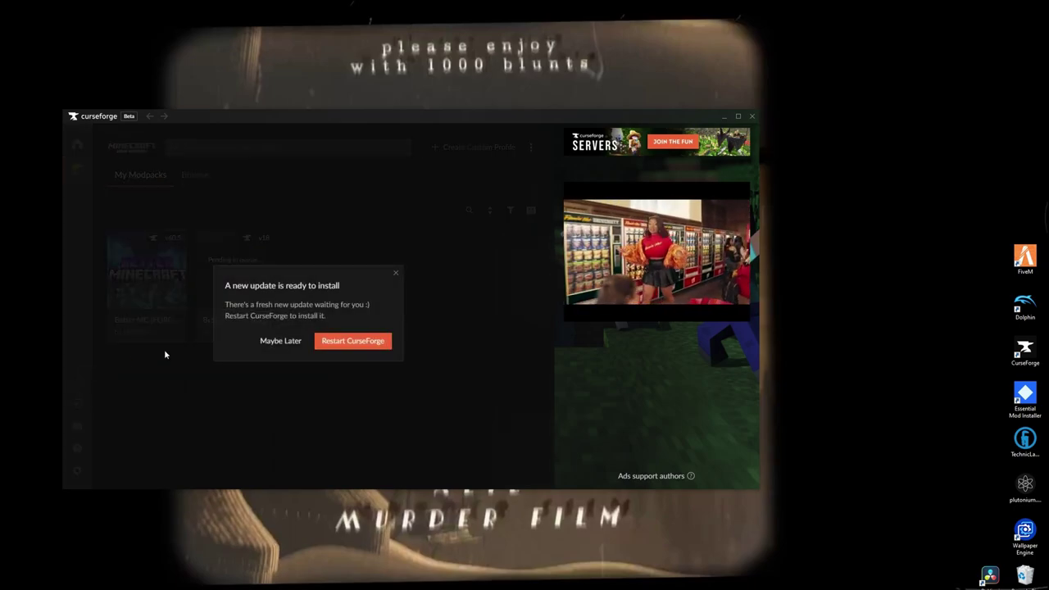
- Restart CurseForge, dismiss the Microsoft 365 and LinkedIn browser windows, and stop the Discord stream
click(352, 340)
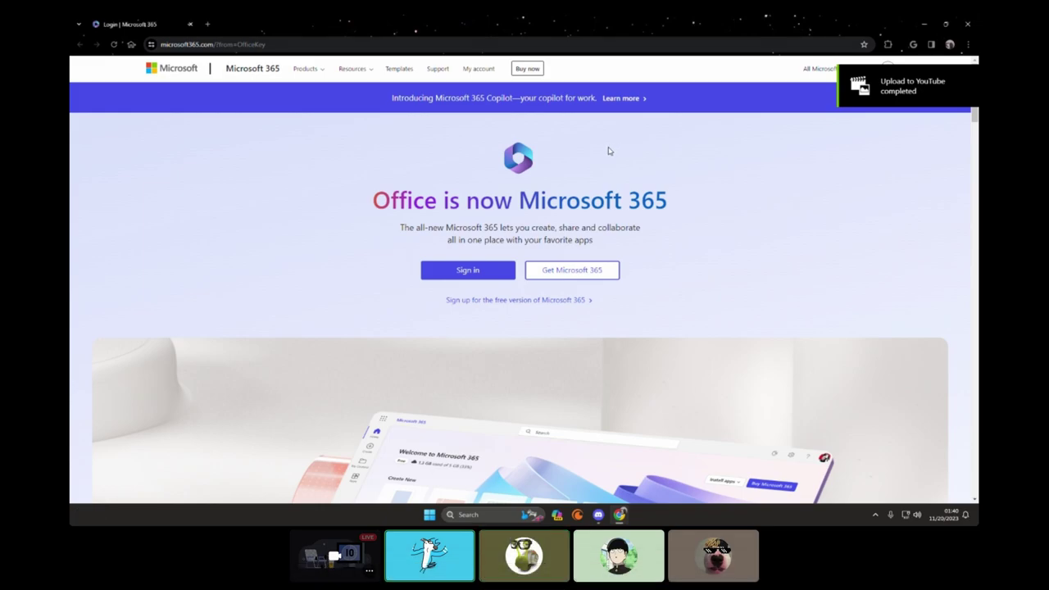
click(924, 25)
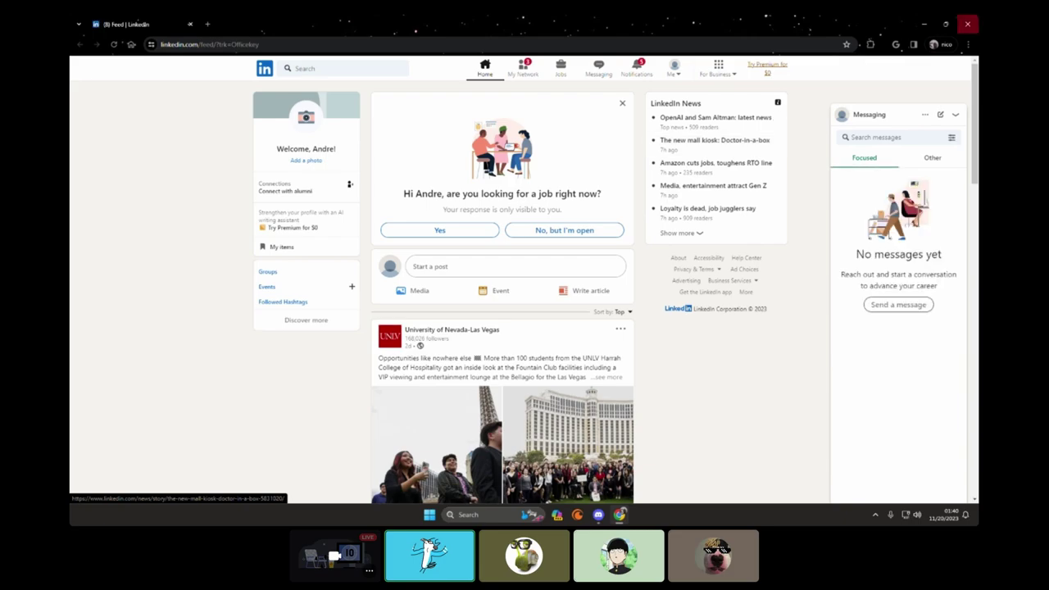
click(968, 25)
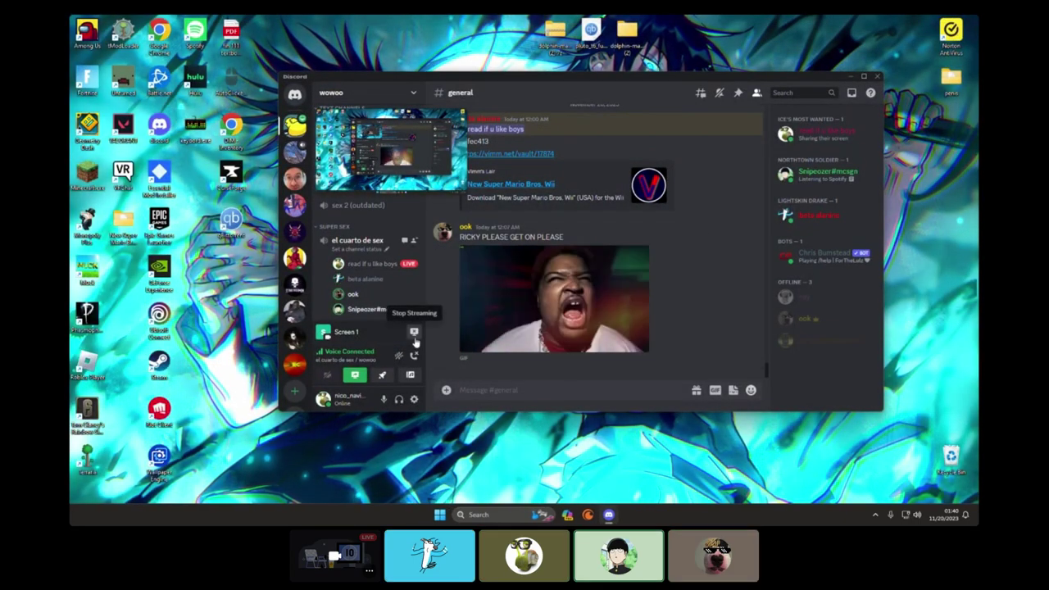
click(414, 332)
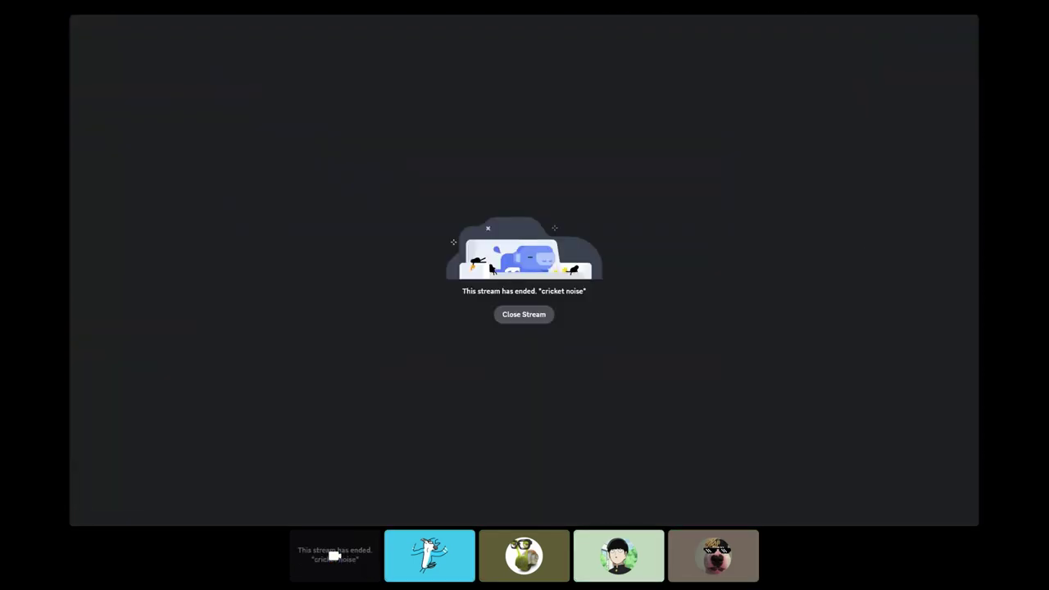